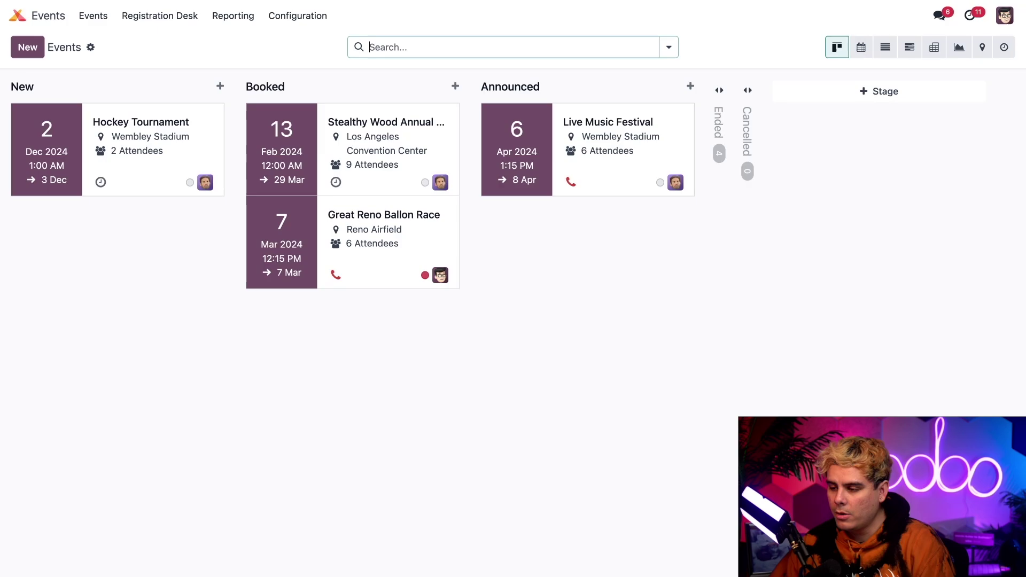
# Open Lead Generation rules under Events Configuration and create a new rule
pyautogui.click(297, 16)
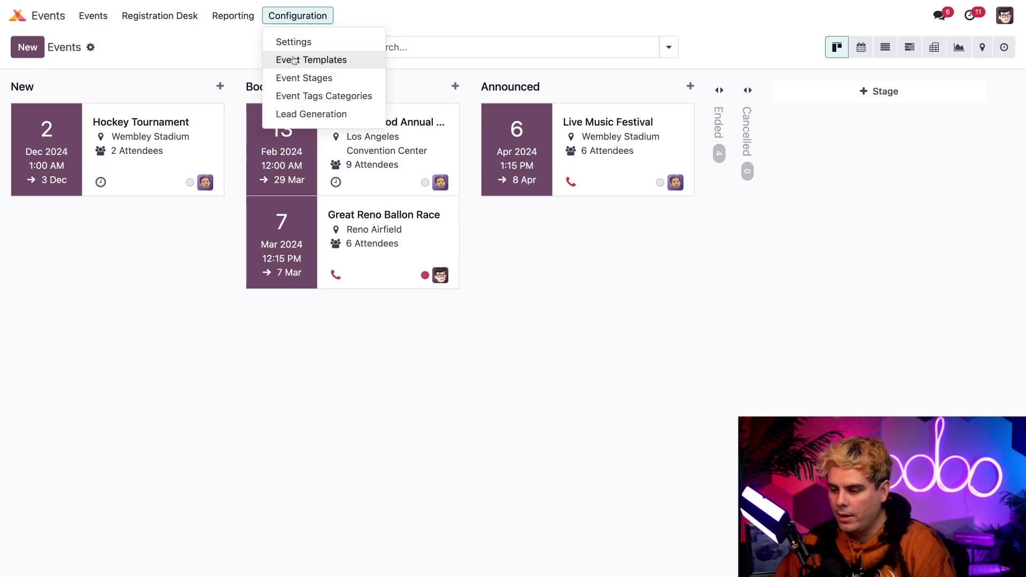
pyautogui.click(296, 114)
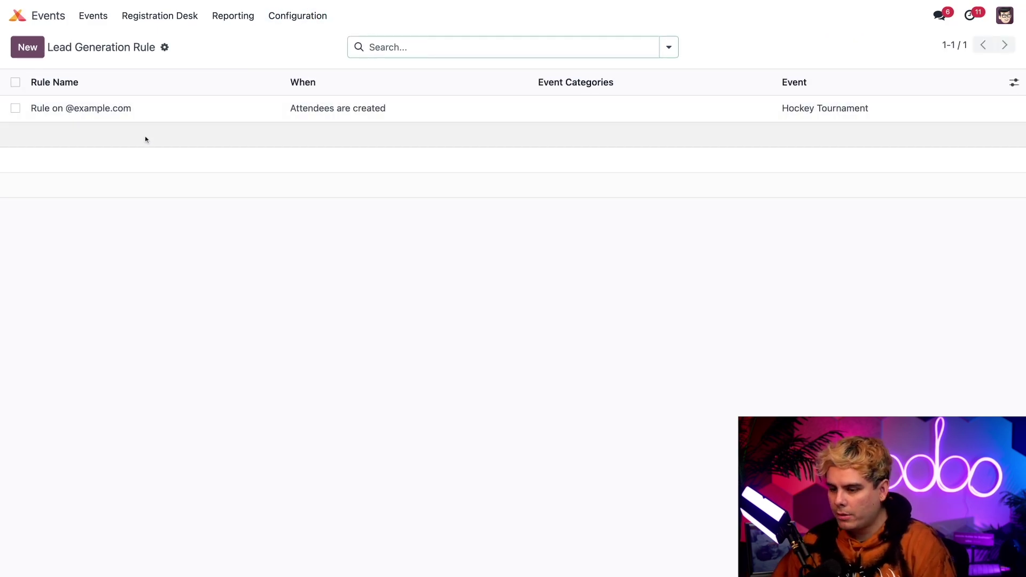
pyautogui.click(27, 47)
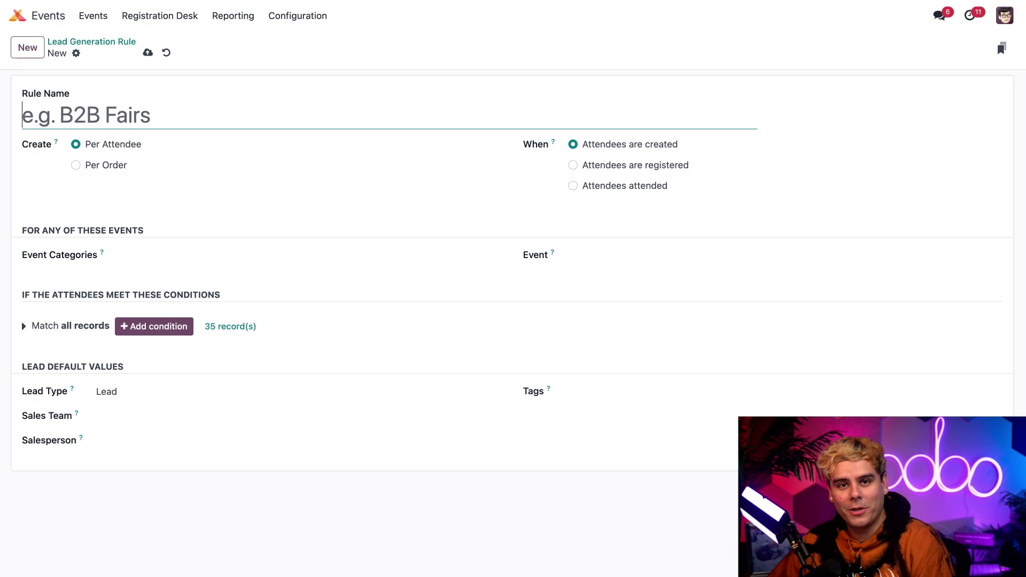
# Paste the rule name 'Annual Conference Attendees' into the new rule
pyautogui.write('Annual Conference Attendees')
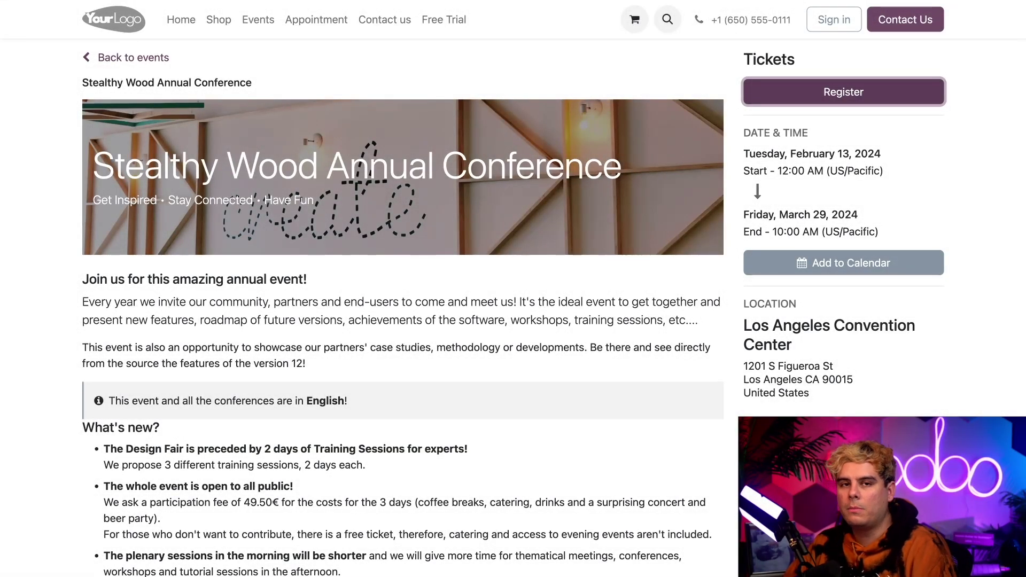
# Select one Free ticket for the conference and continue to attendee details
pyautogui.click(769, 93)
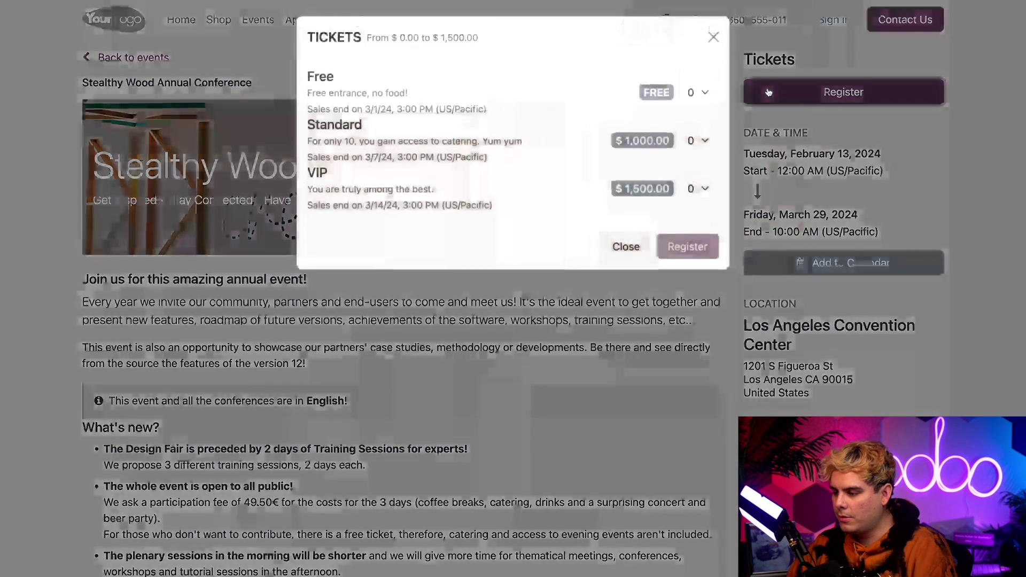
pyautogui.click(699, 97)
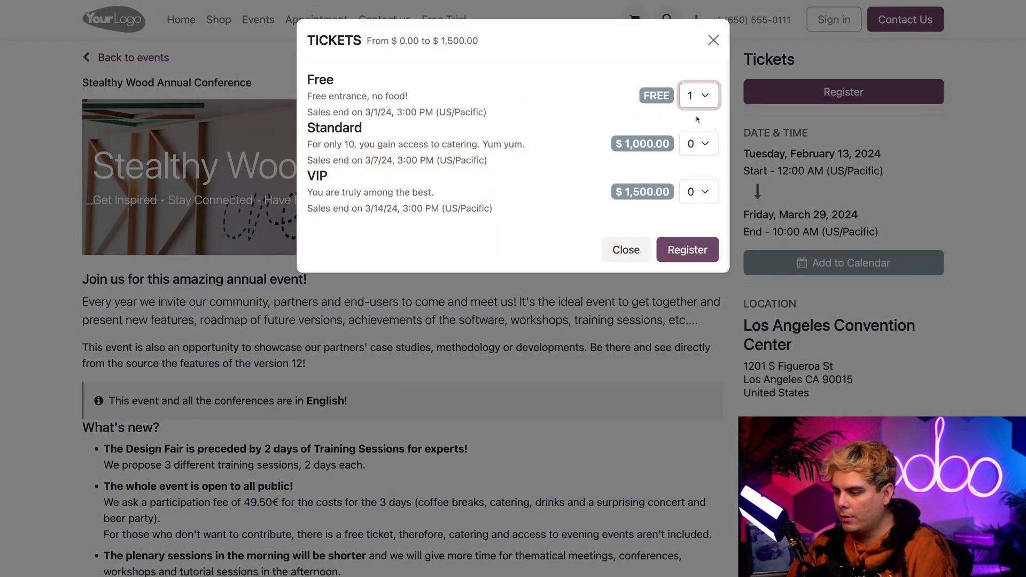
pyautogui.click(688, 250)
# Fill in the attendee's name, e-mail and phone, choose a Mixed meal, and confirm registration
pyautogui.click(371, 134)
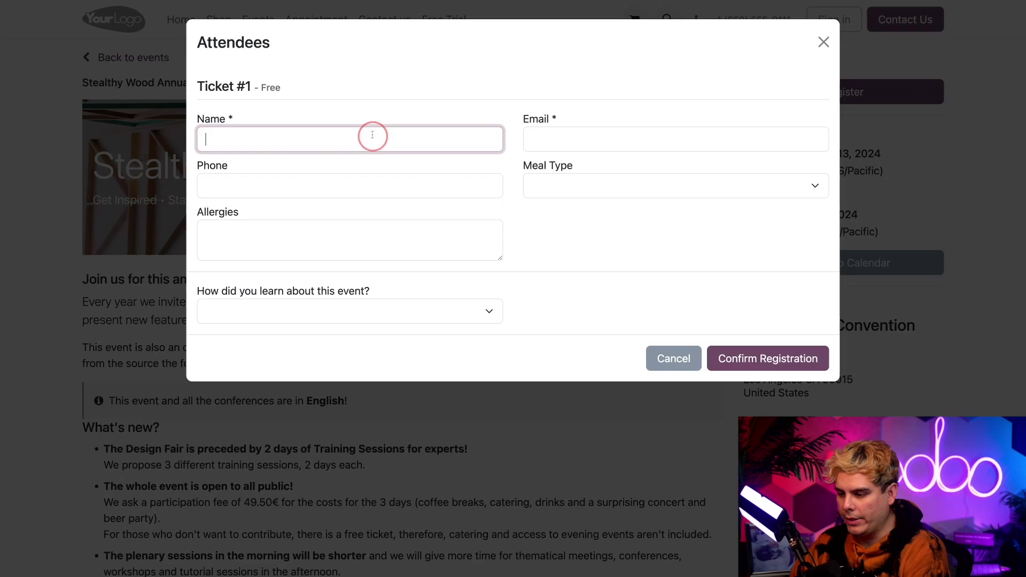
pyautogui.write('Sammy samples')
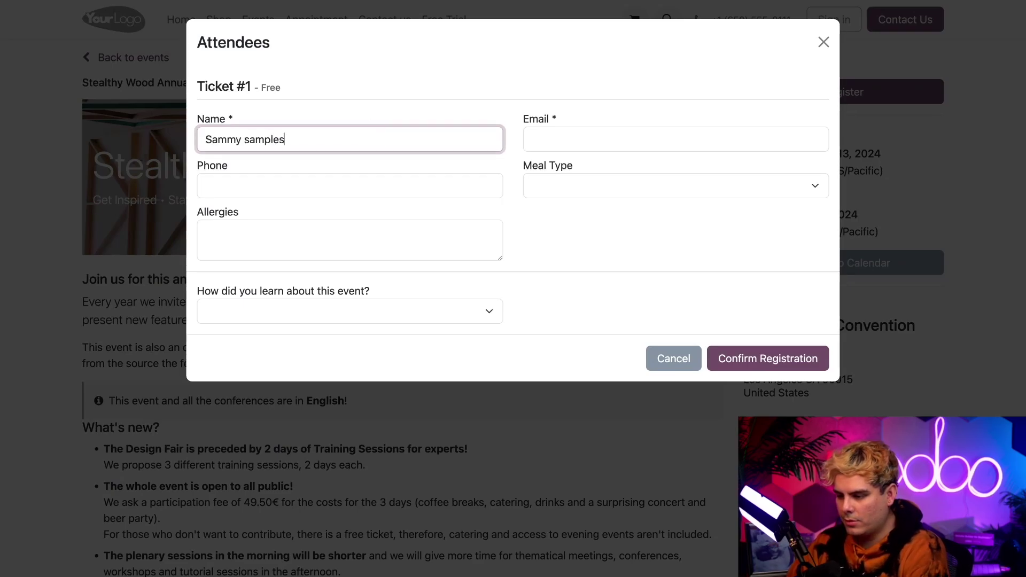
pyautogui.press('Tab')
pyautogui.hotkey('ctrl', 'v')
pyautogui.click(289, 187)
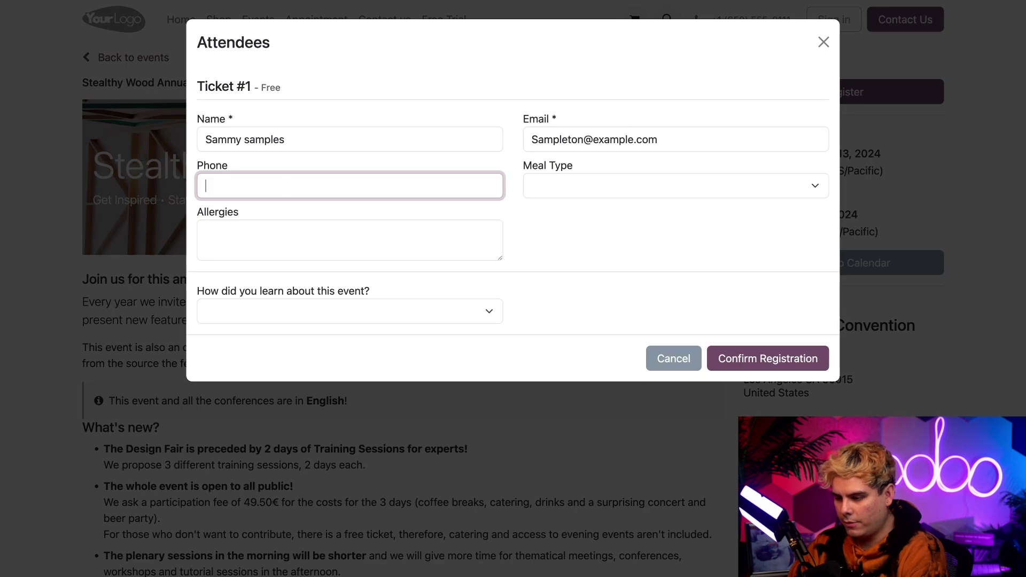
pyautogui.write('5555')
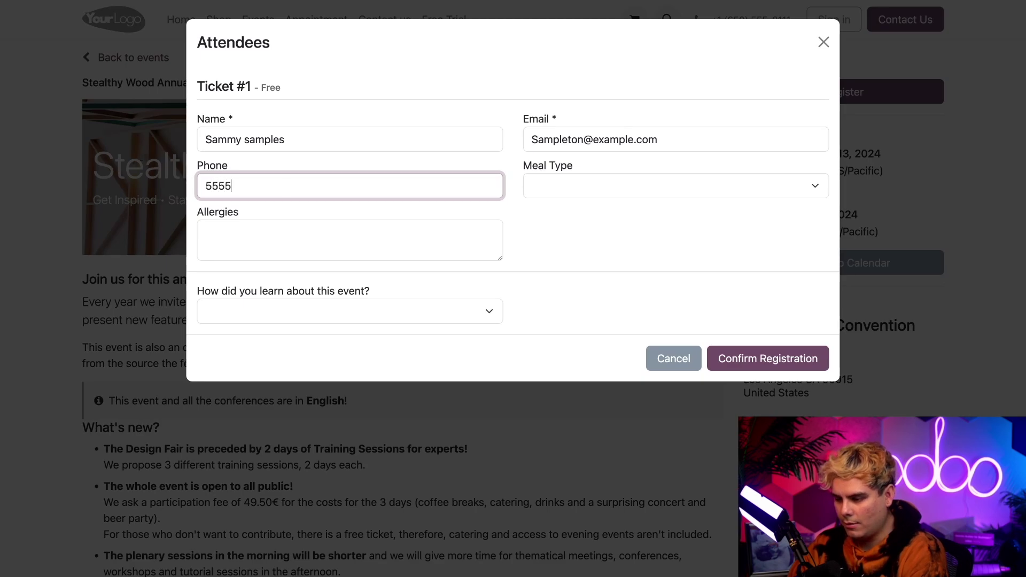
pyautogui.write('555555')
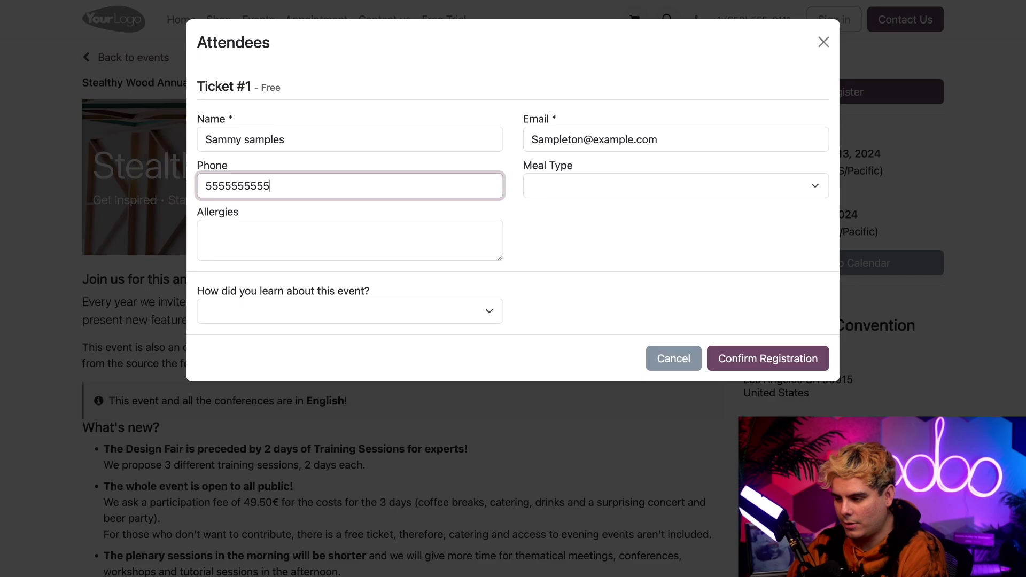
pyautogui.click(706, 197)
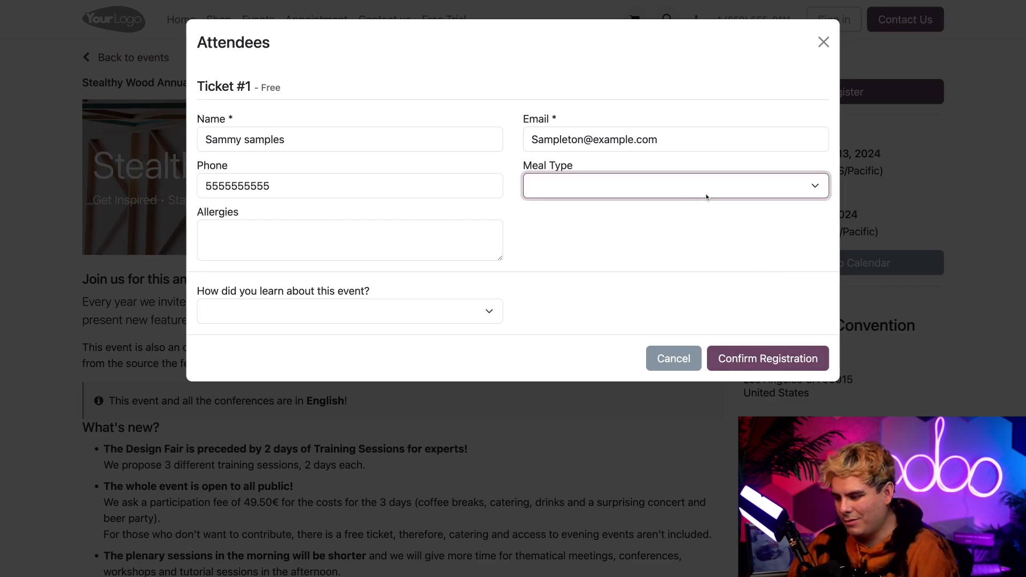
pyautogui.click(706, 197)
pyautogui.click(793, 356)
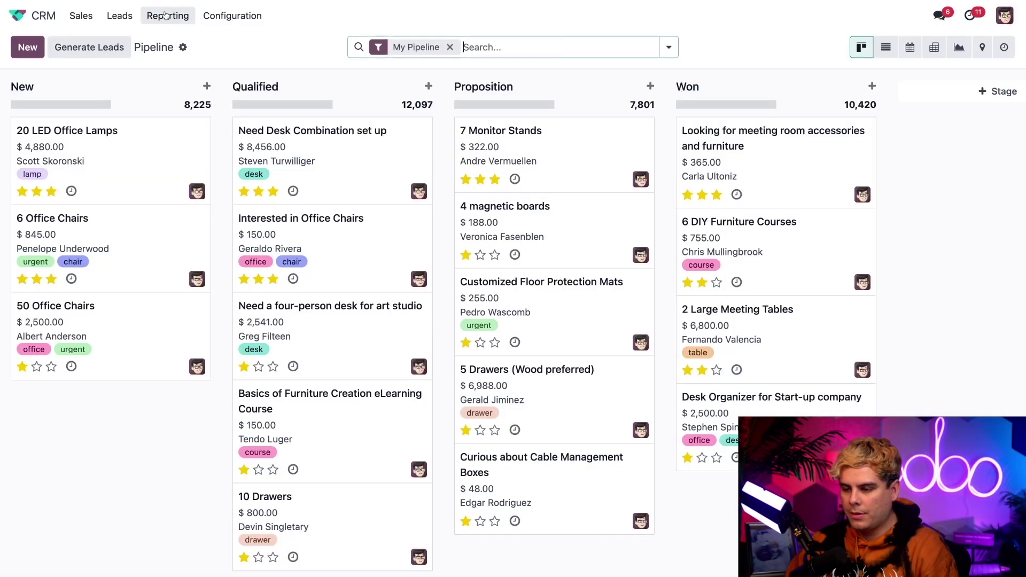
# Open the CRM Leads list to find the Stealthy Wood Annual Conference lead
pyautogui.click(120, 15)
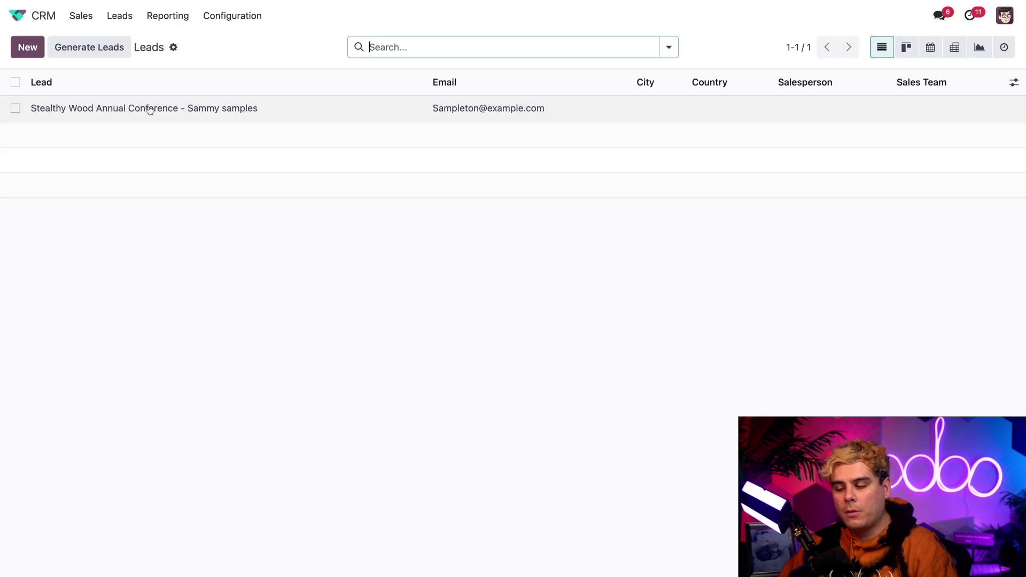
# Go to Website Configuration > Appointments from the apps menu and create a new appointment type
pyautogui.click(17, 15)
pyautogui.click(276, 262)
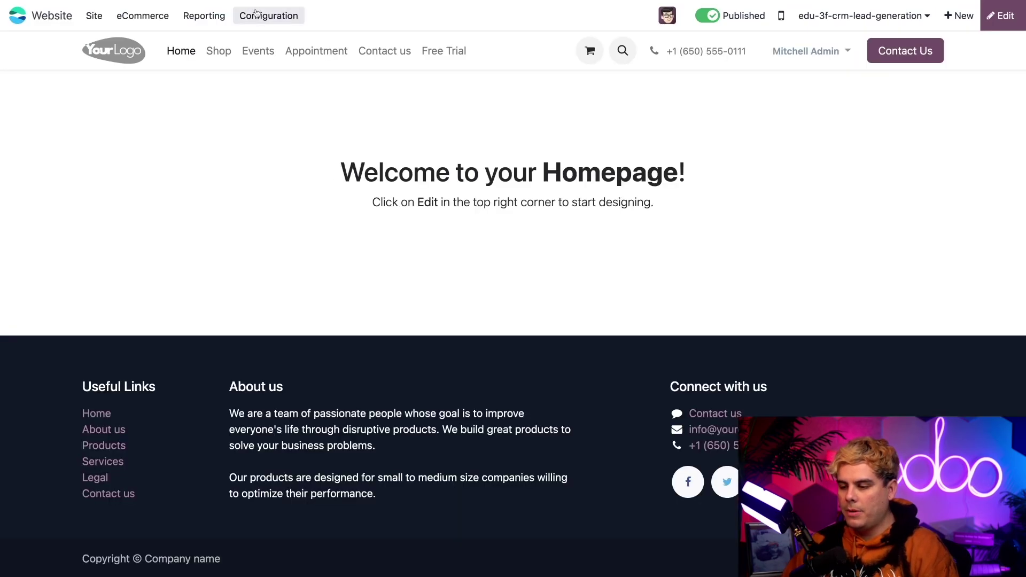
pyautogui.click(256, 13)
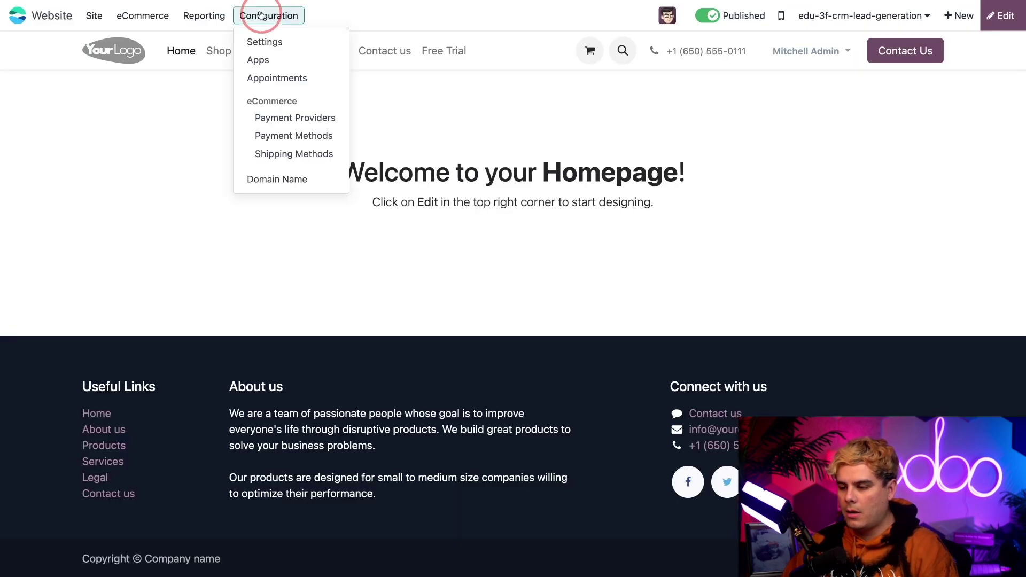
pyautogui.click(272, 84)
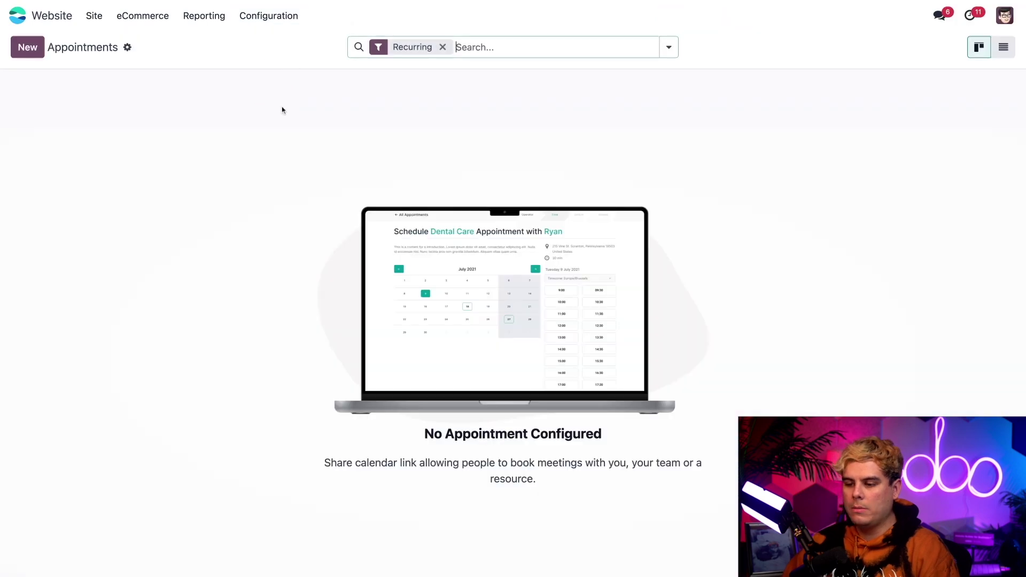
pyautogui.click(40, 51)
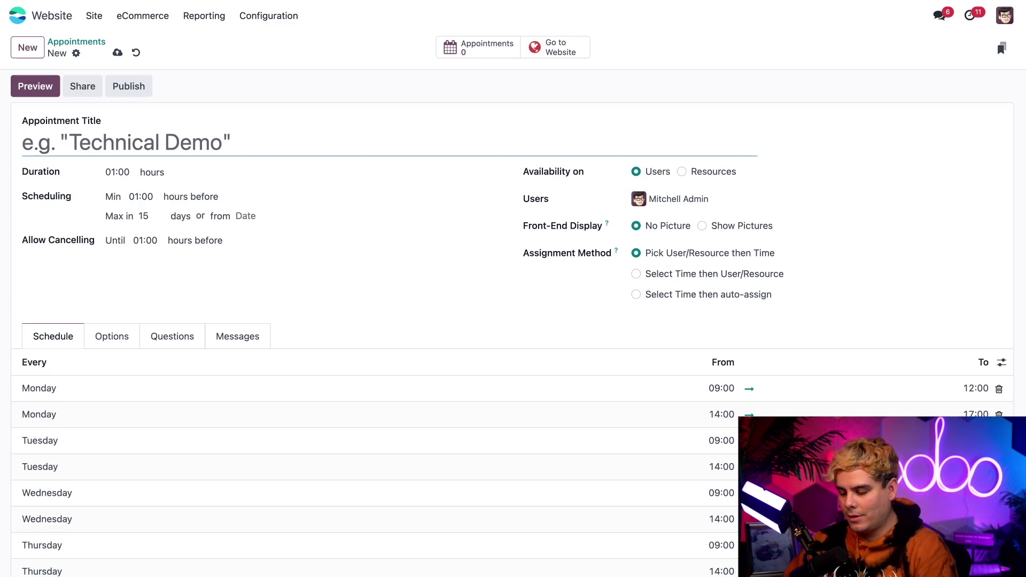
# Title the appointment 'Free consultation' and enable Create Opportunities in its Options
pyautogui.write('Free consultation')
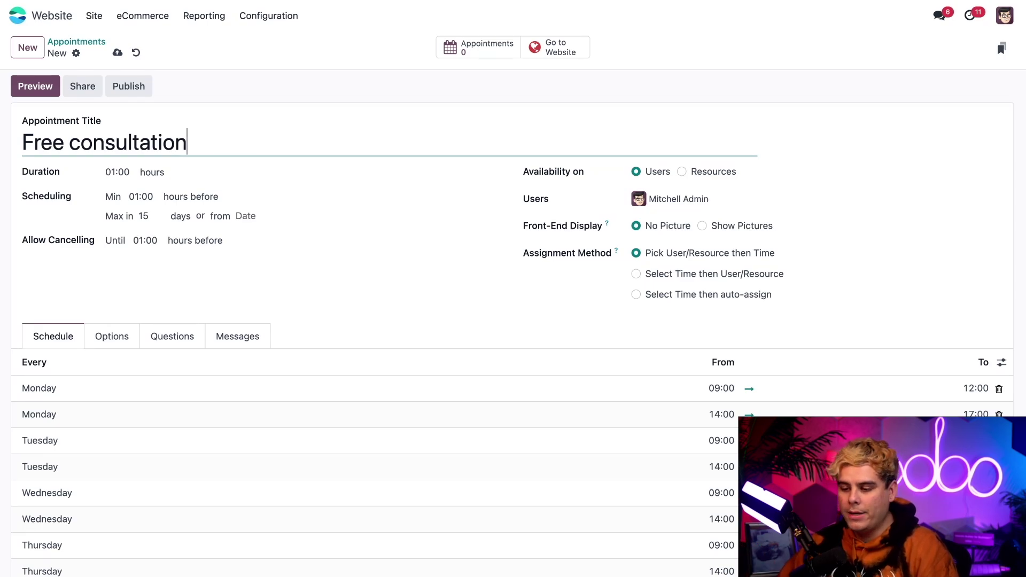
pyautogui.click(104, 336)
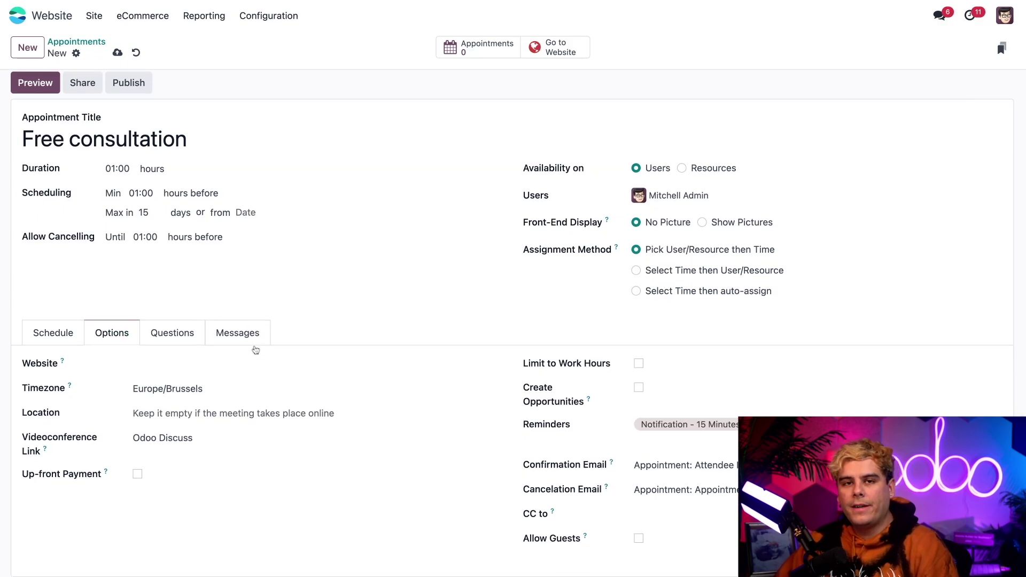
pyautogui.click(639, 388)
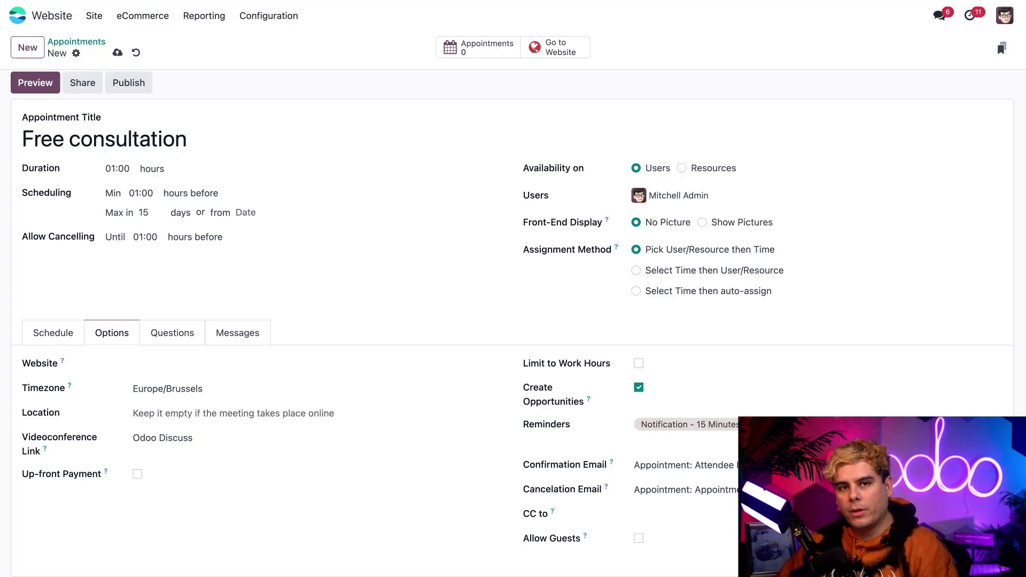
# Publish the Free consultation booking page and select the 6:00 AM slot on February 14, 2024
pyautogui.click(554, 54)
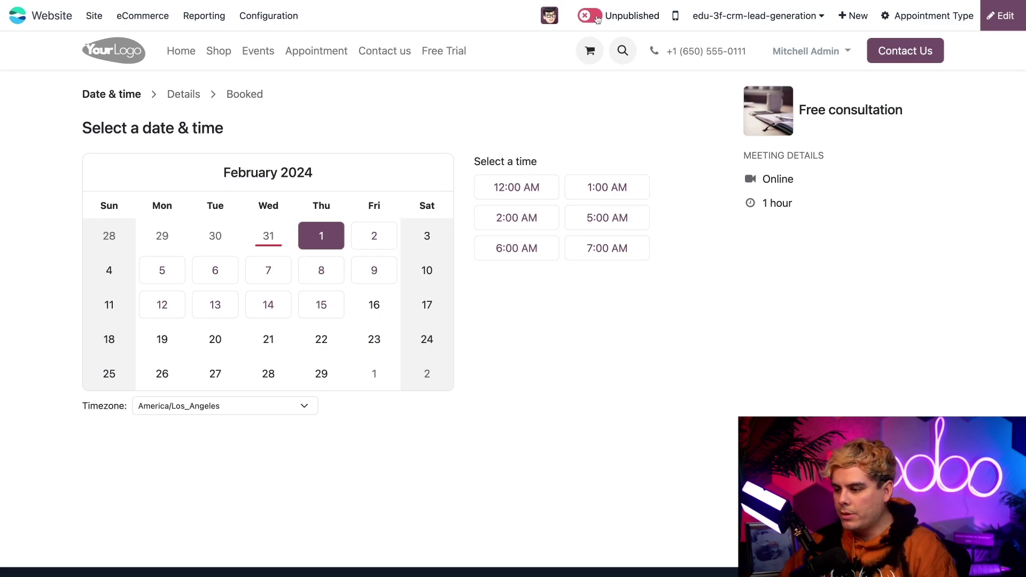
pyautogui.click(594, 18)
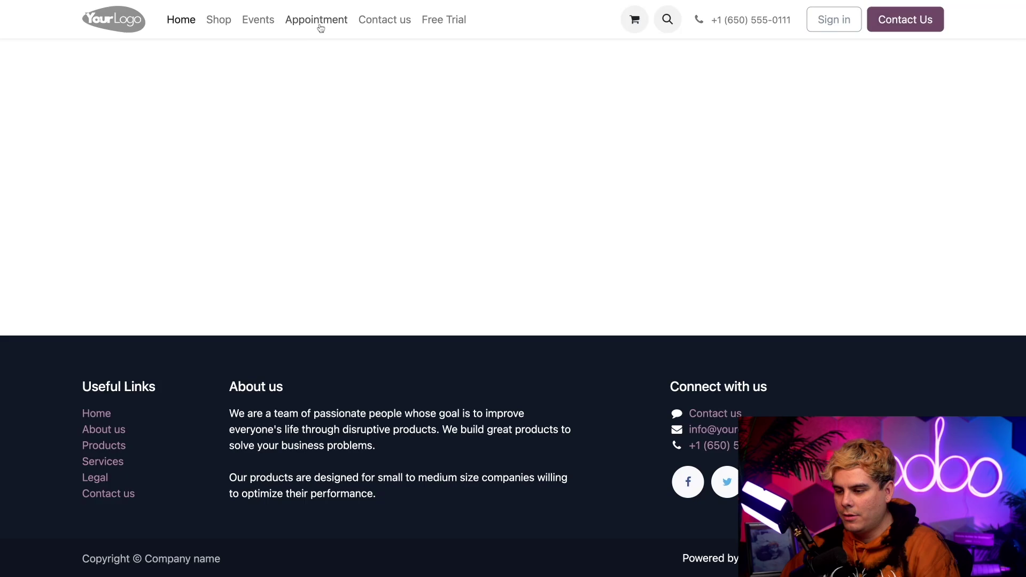
pyautogui.click(321, 24)
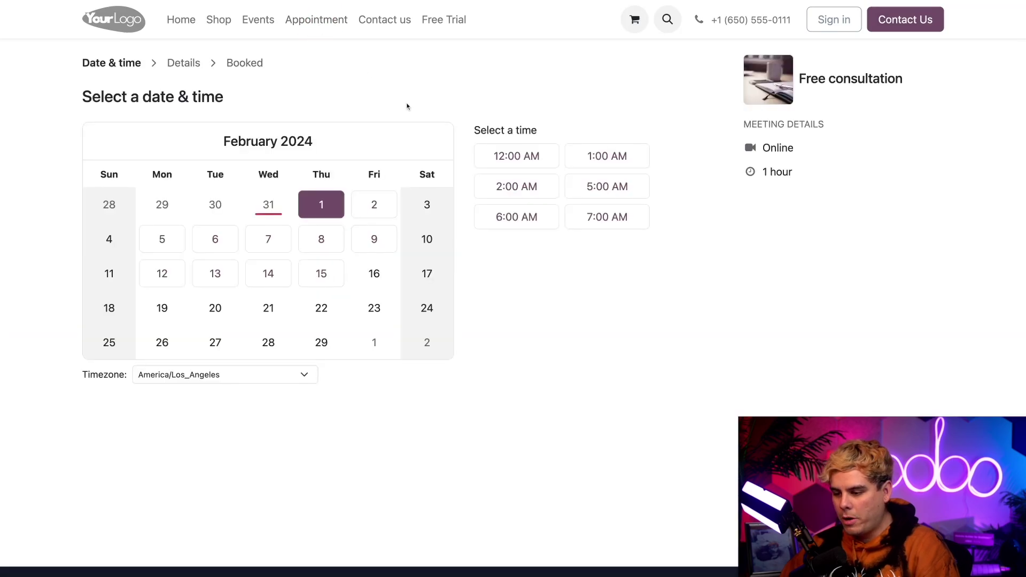
pyautogui.click(272, 273)
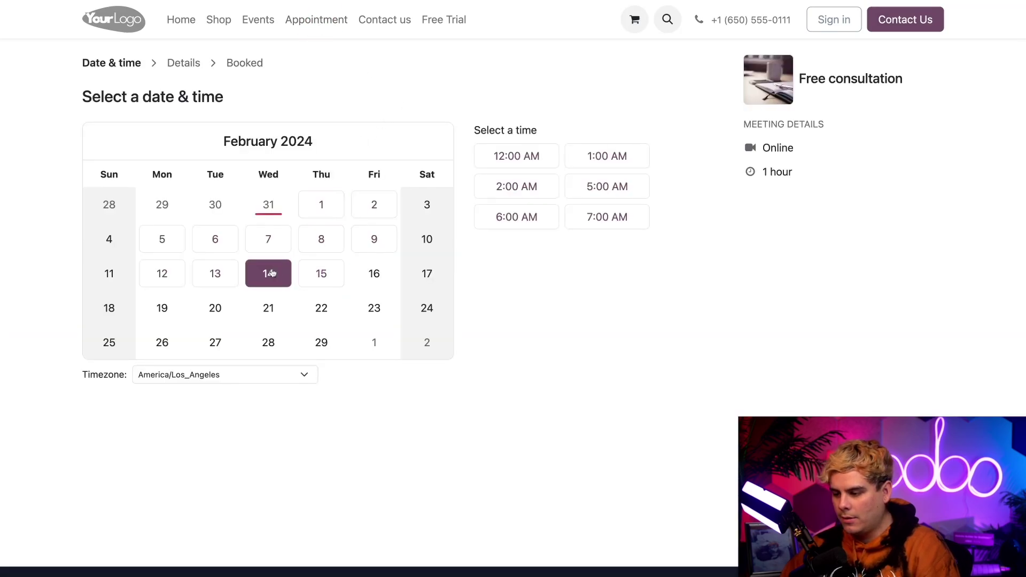
pyautogui.click(593, 217)
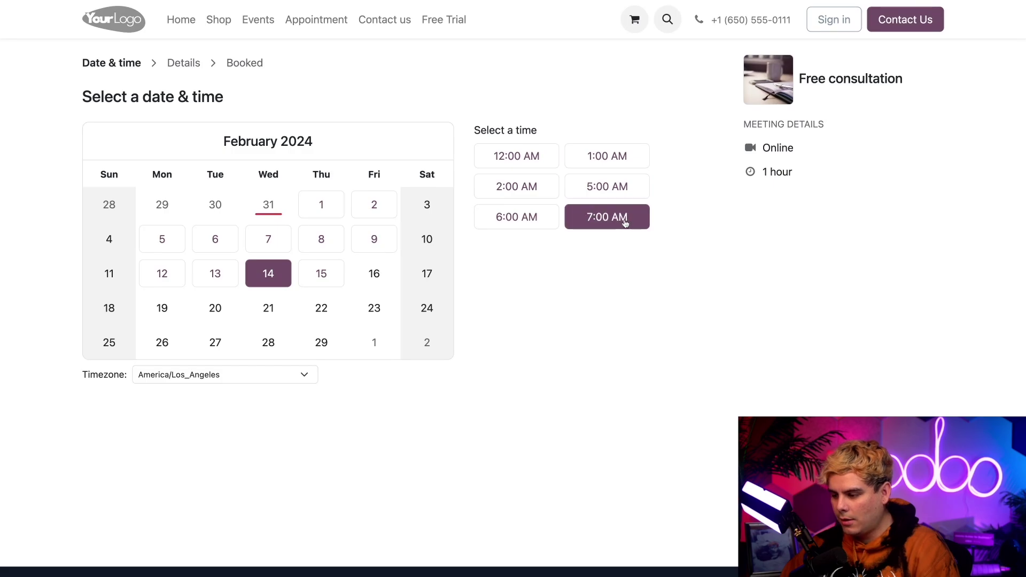
pyautogui.click(541, 219)
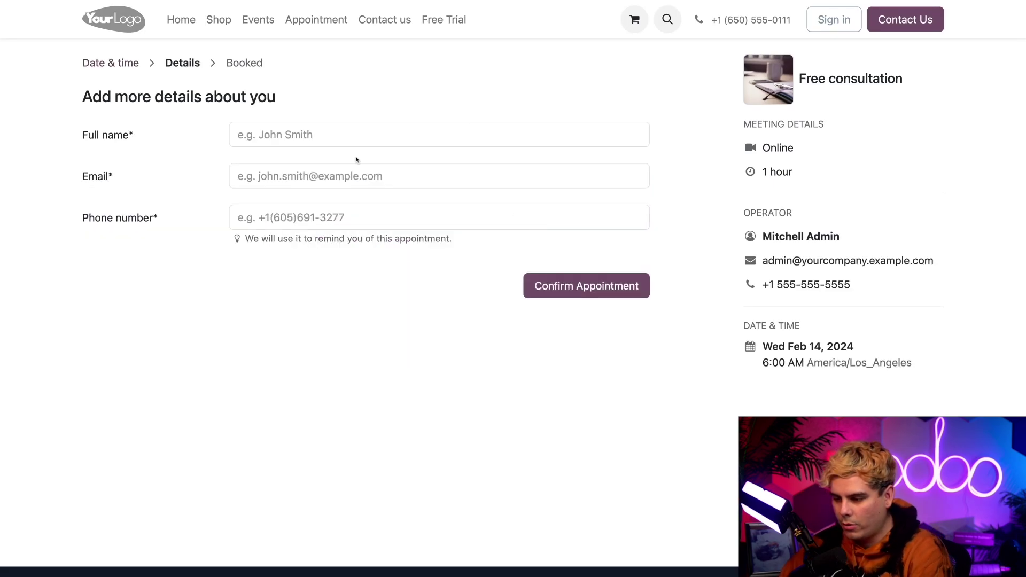
# Enter the booker's full name, e-mail and phone number, then confirm the appointment
pyautogui.click(320, 135)
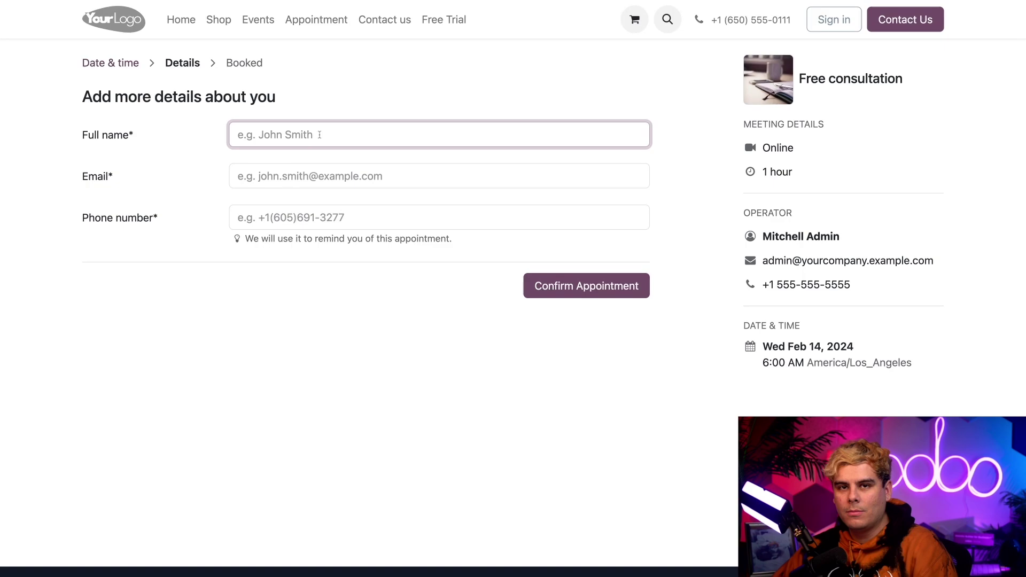
pyautogui.write('Samp')
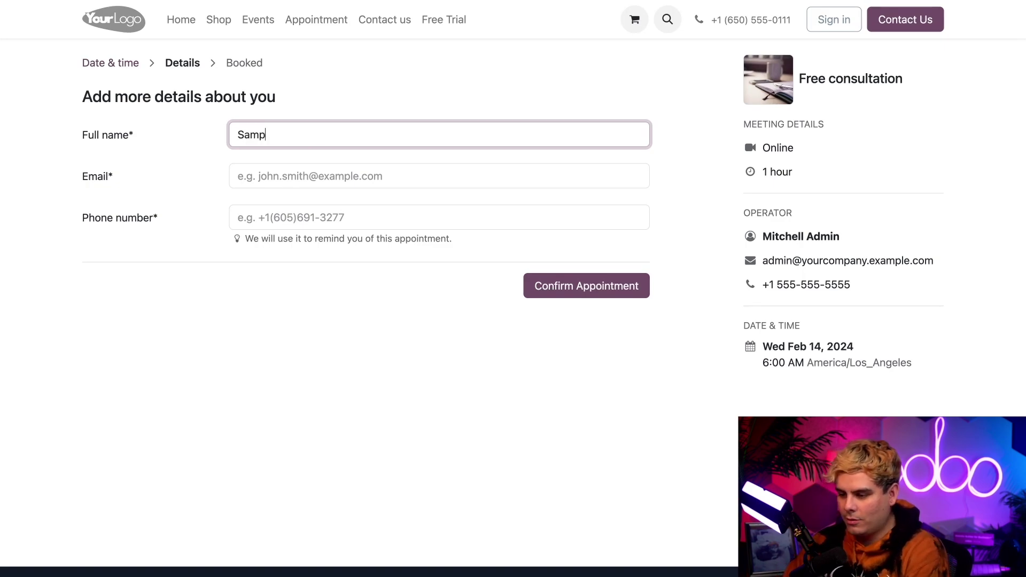
pyautogui.write('le Name')
pyautogui.click(286, 168)
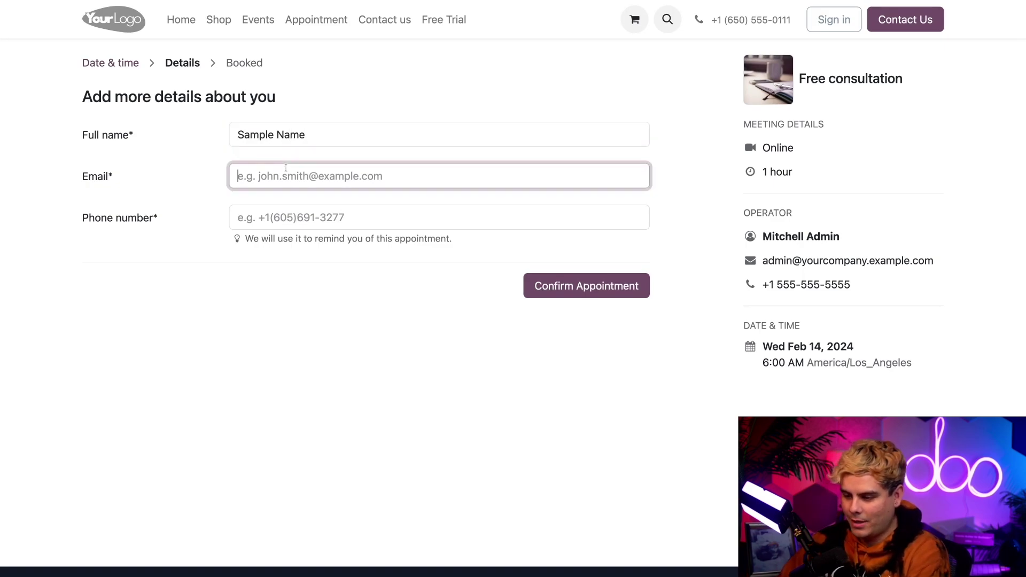
pyautogui.write('sample@fa')
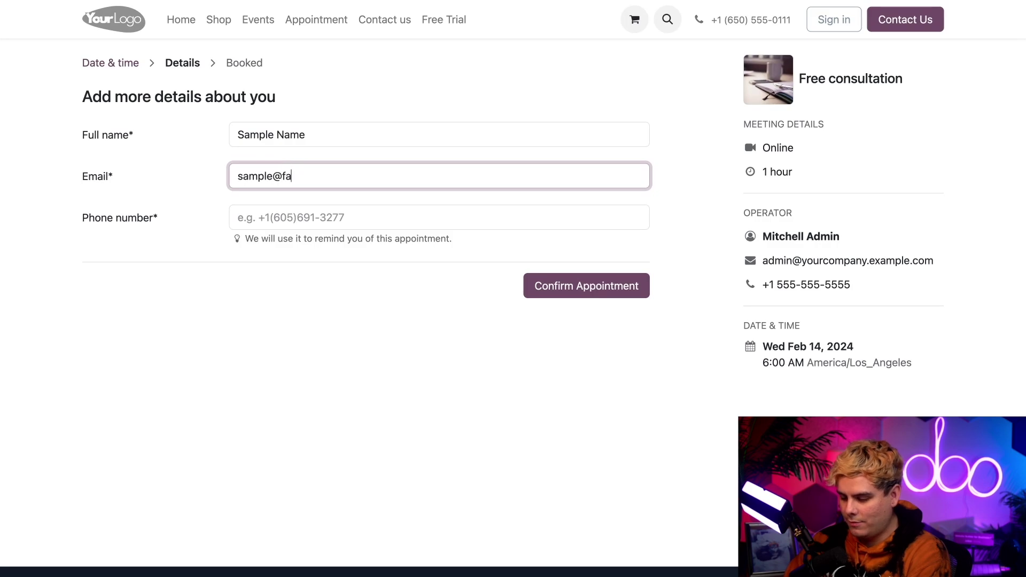
pyautogui.write('keemail.com')
pyautogui.click(238, 218)
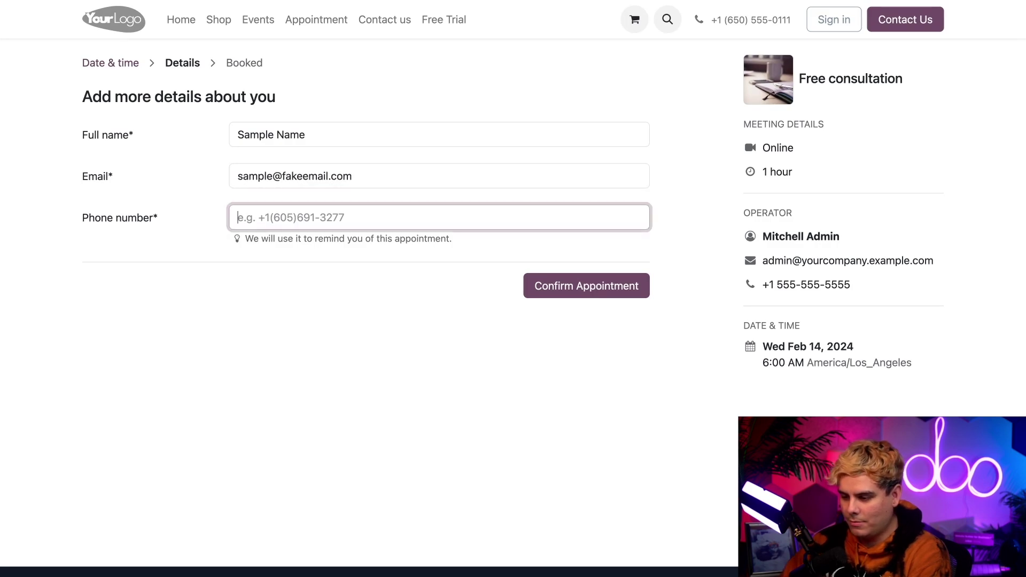
pyautogui.write('5555555555')
pyautogui.click(367, 418)
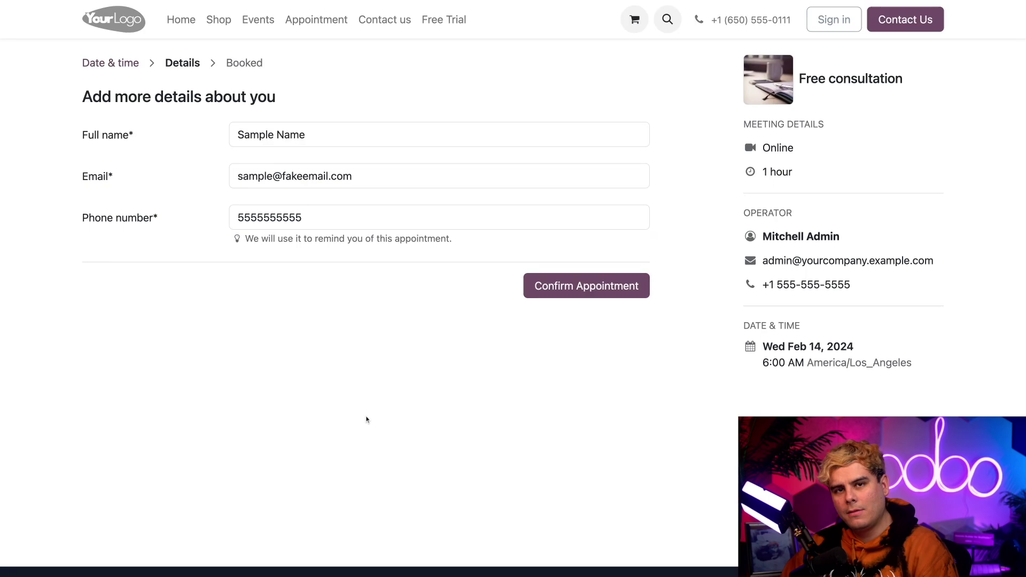
pyautogui.click(570, 293)
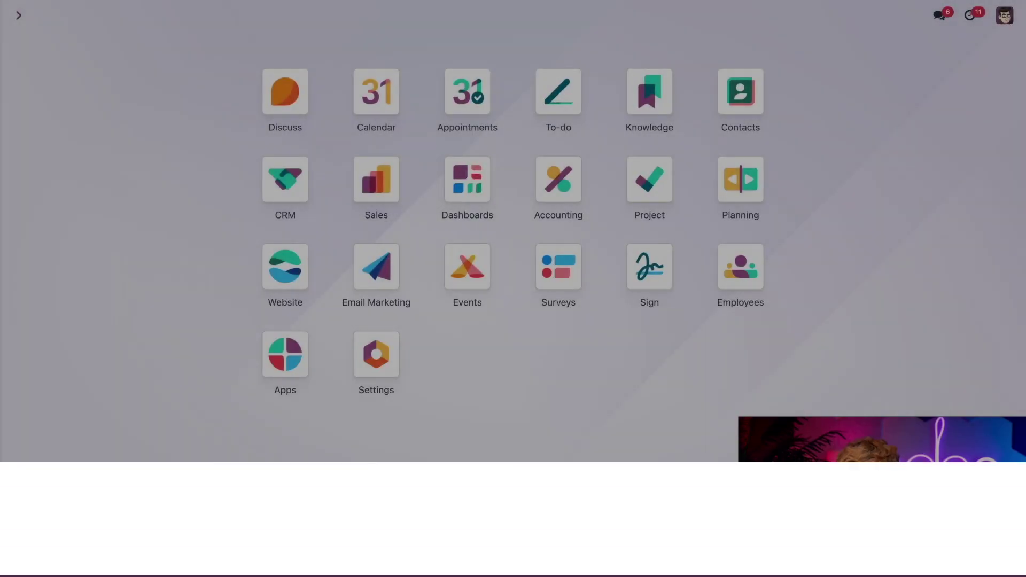
# Open the CRM app to see the Free consultation Booking lead in the New stage
pyautogui.click(274, 184)
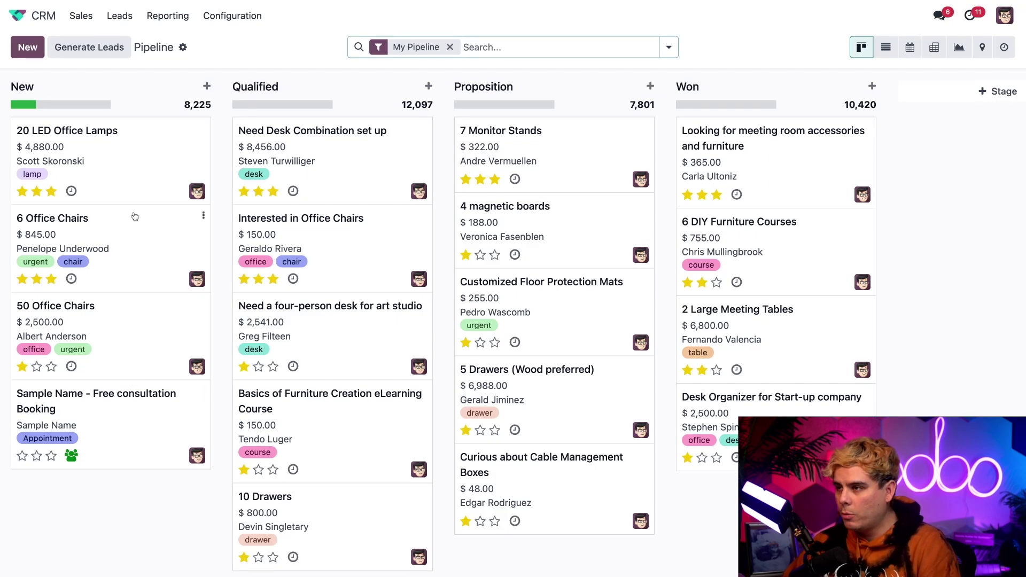
# Open CRM Settings and scroll down to the Lead Generation options, including Visits to Leads
pyautogui.click(214, 15)
pyautogui.click(230, 38)
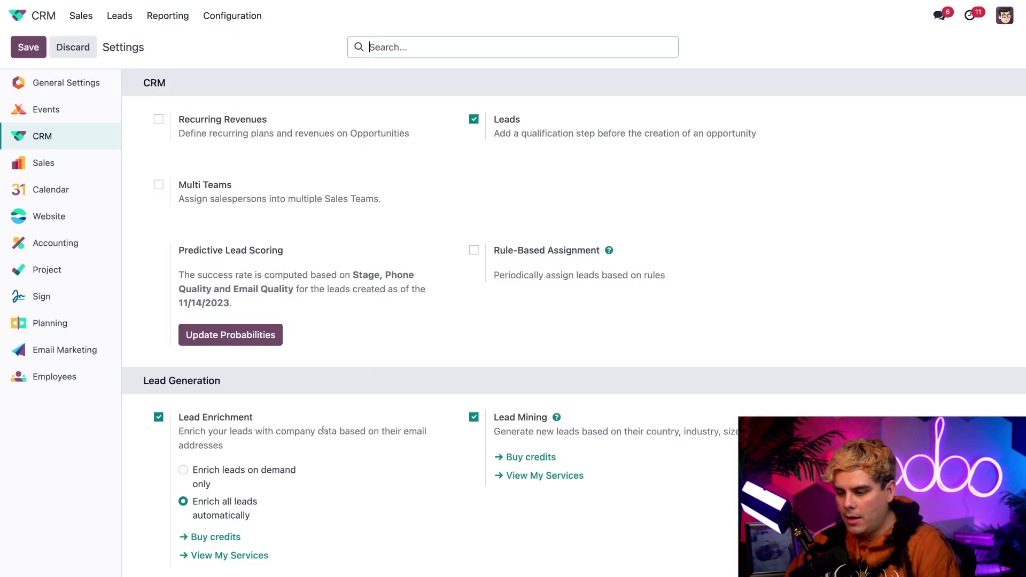
pyautogui.scroll(-2, 323, 429)
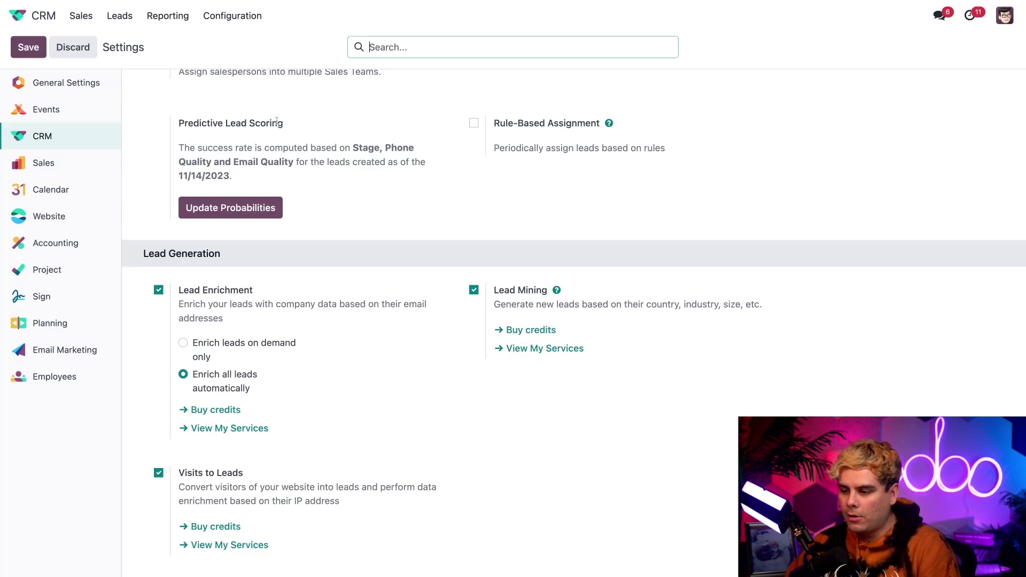
# From CRM Configuration, open Visits to Leads Rules and create a new rule
pyautogui.click(233, 16)
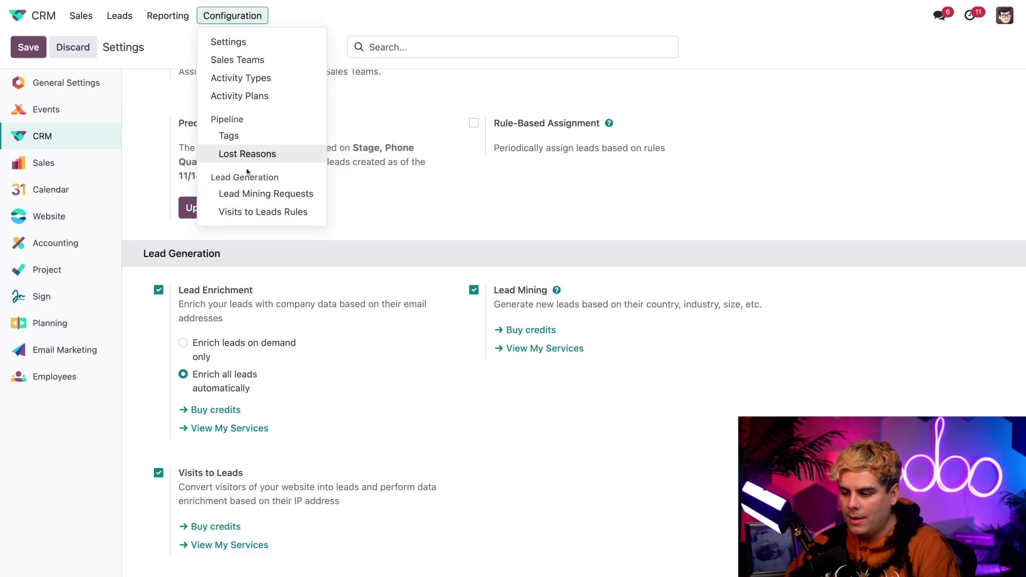
pyautogui.click(260, 213)
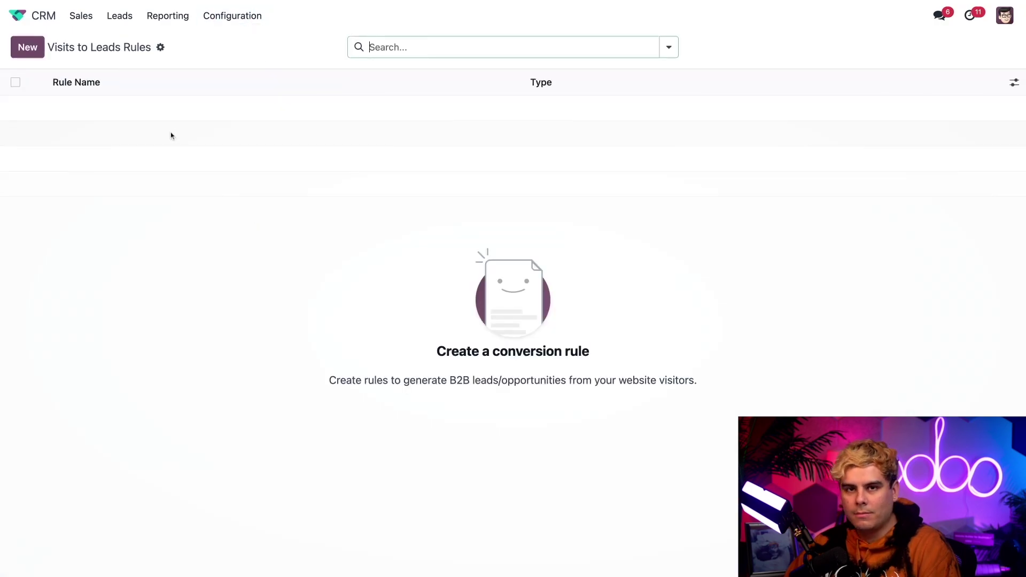
pyautogui.click(28, 48)
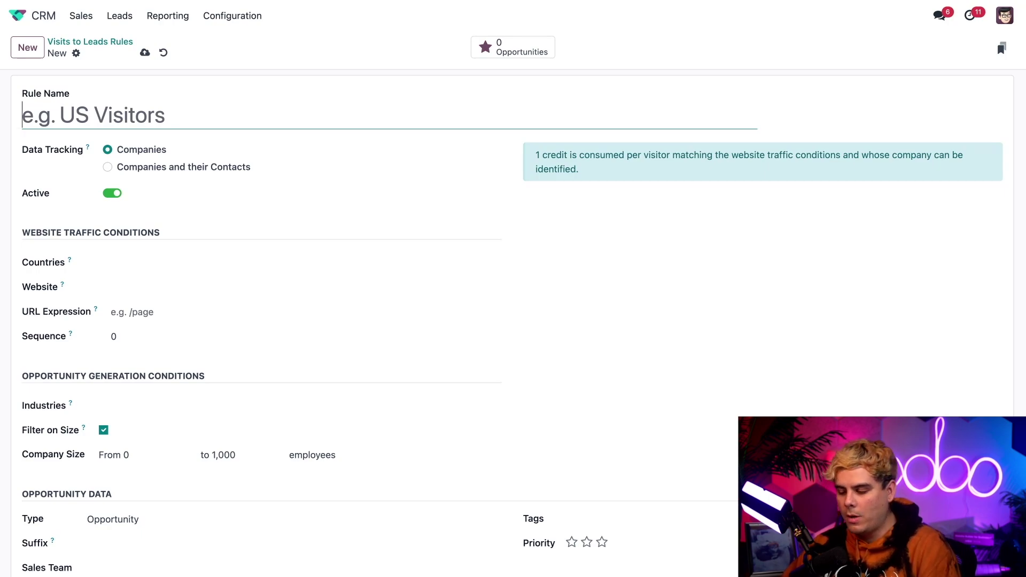
# Name the rule 'Belgian Tech Visitors'
pyautogui.write('Ble')
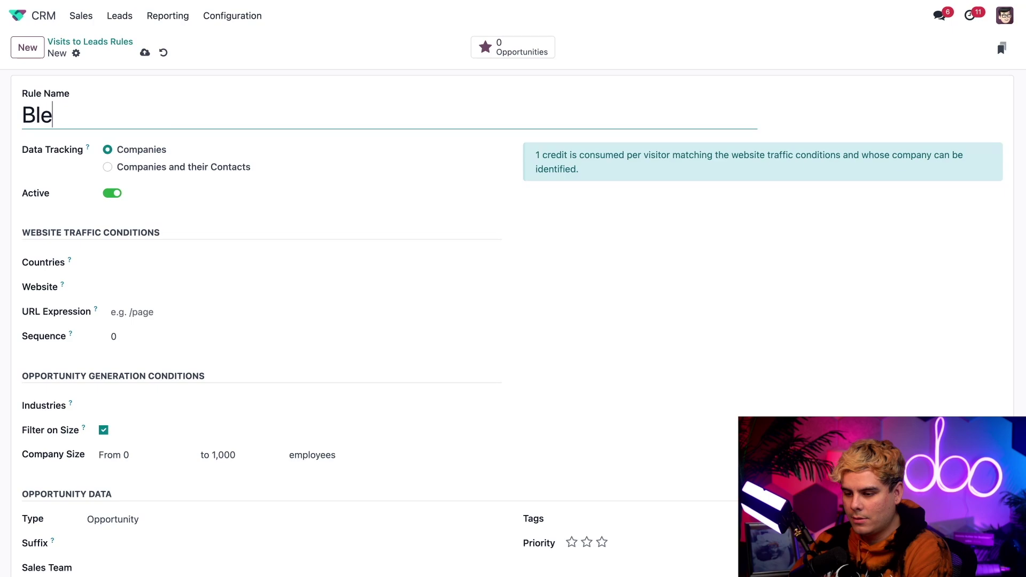
pyautogui.press('BackSpace')
pyautogui.press('BackSpace')
pyautogui.write('elgian Tech ')
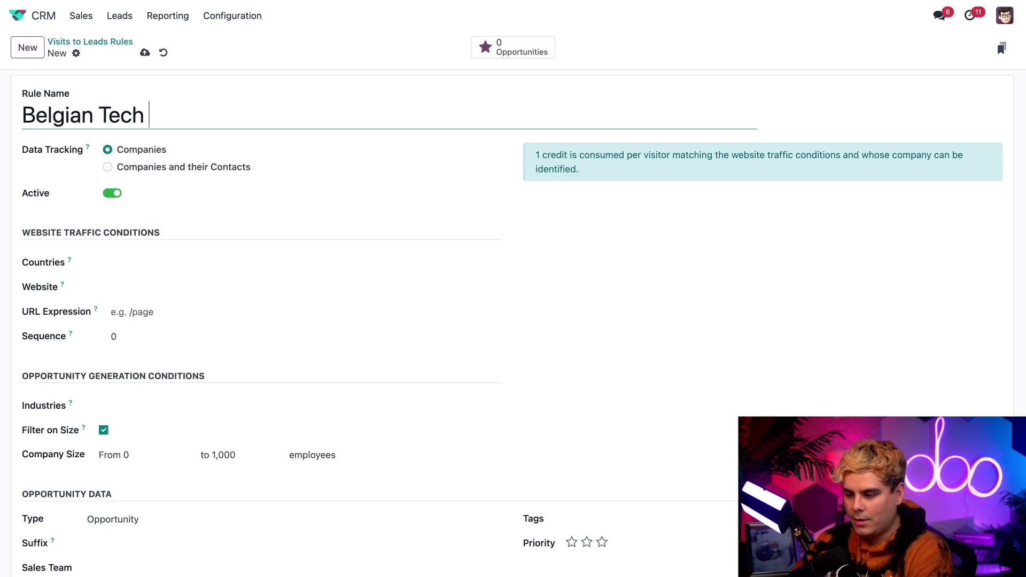
pyautogui.write('Visitors')
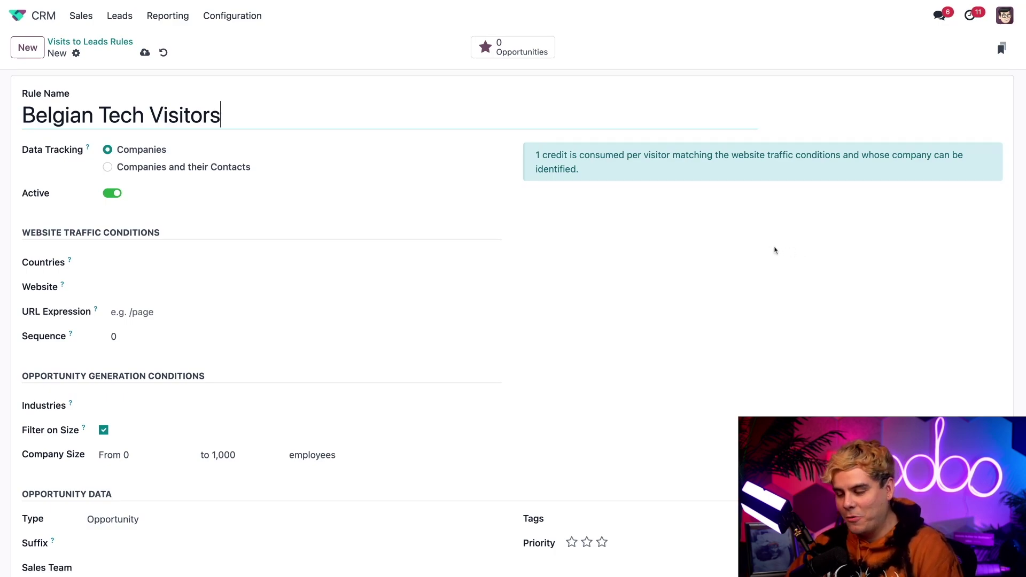
# Restrict the rule to Belgium and the Technology Hardware & Equipment industry
pyautogui.click(126, 259)
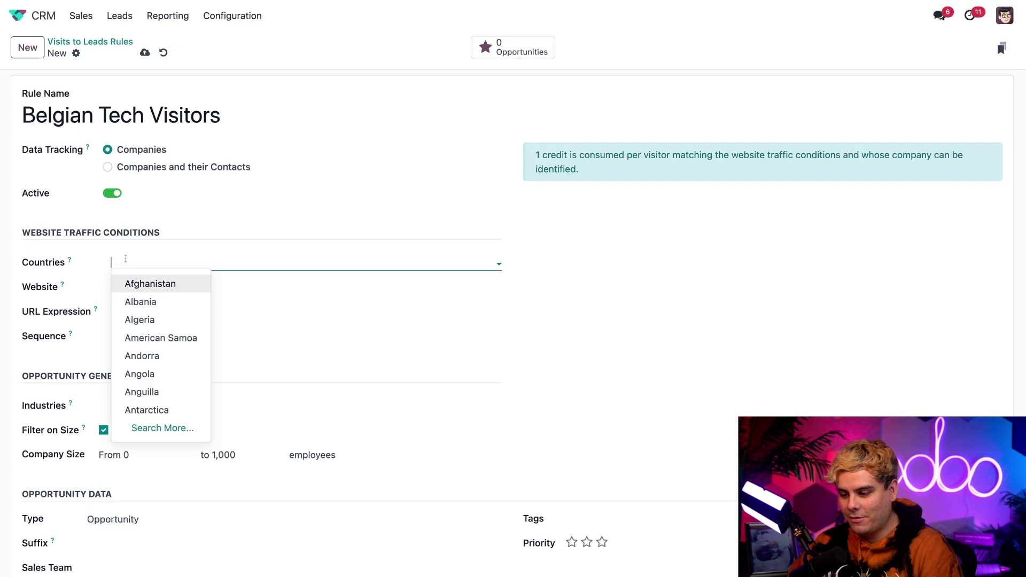
pyautogui.write('belg')
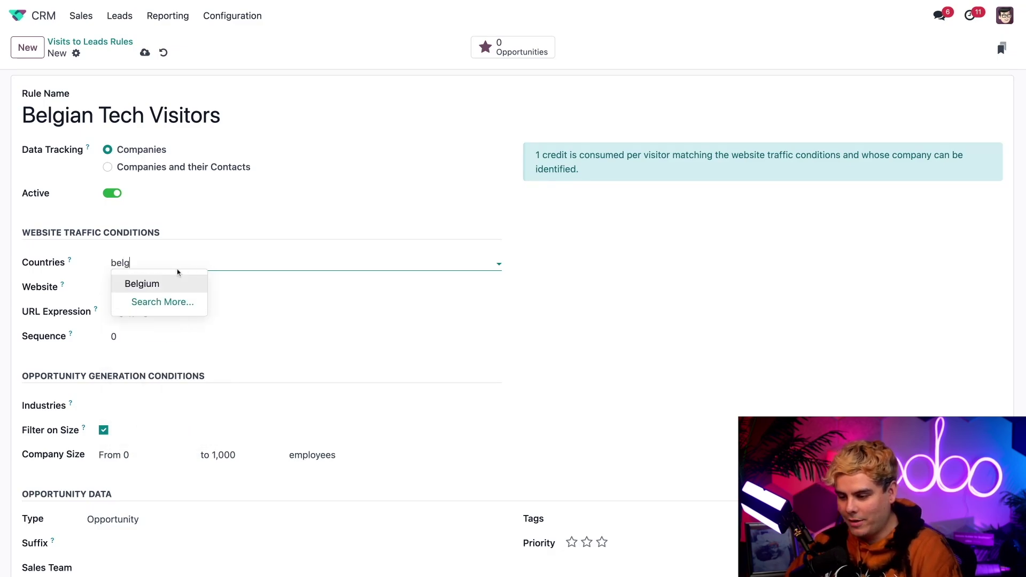
pyautogui.click(174, 282)
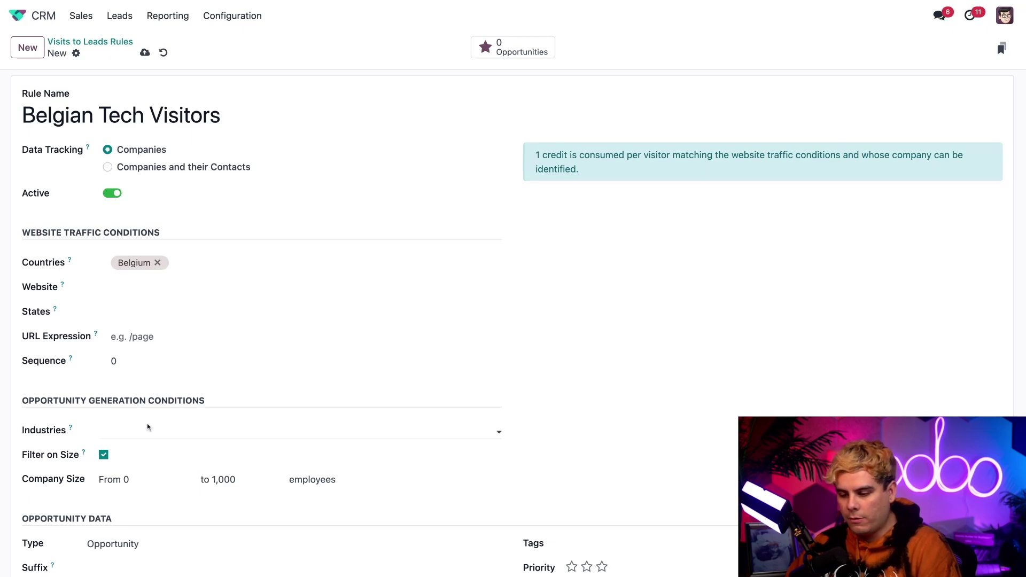
pyautogui.scroll(-1, 149, 428)
pyautogui.click(166, 377)
pyautogui.write('tech')
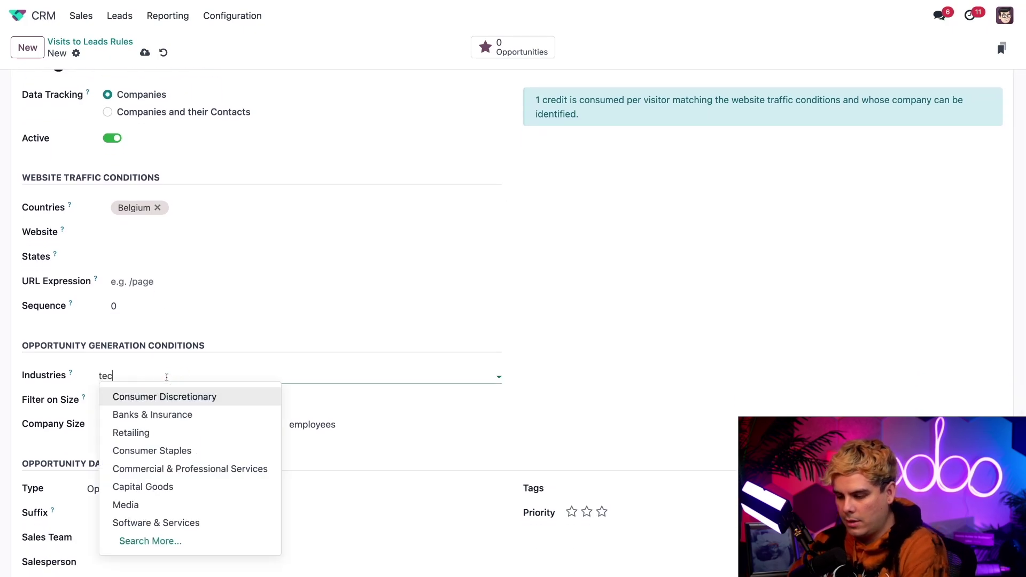
pyautogui.click(173, 416)
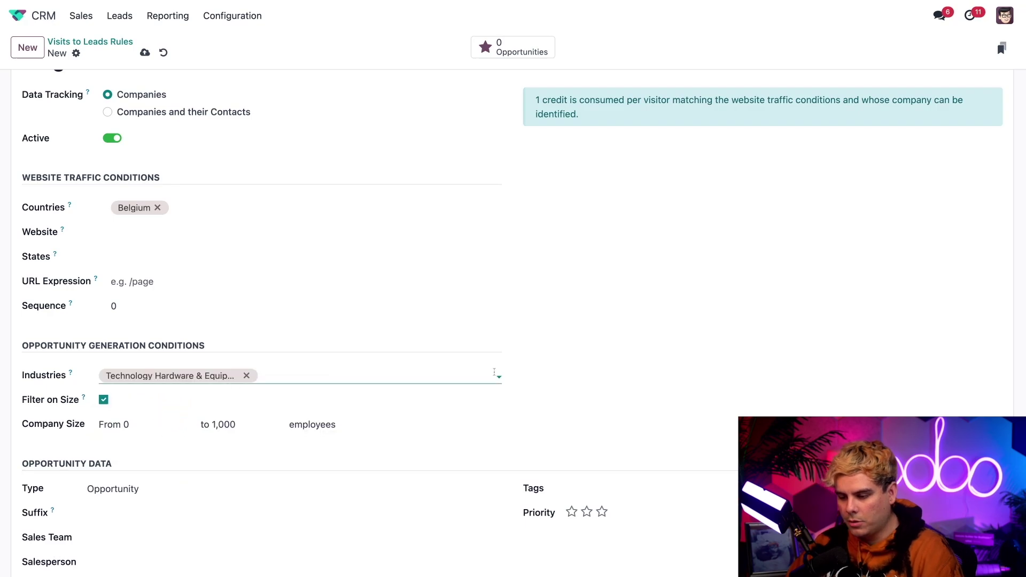
pyautogui.scroll(-1, 574, 373)
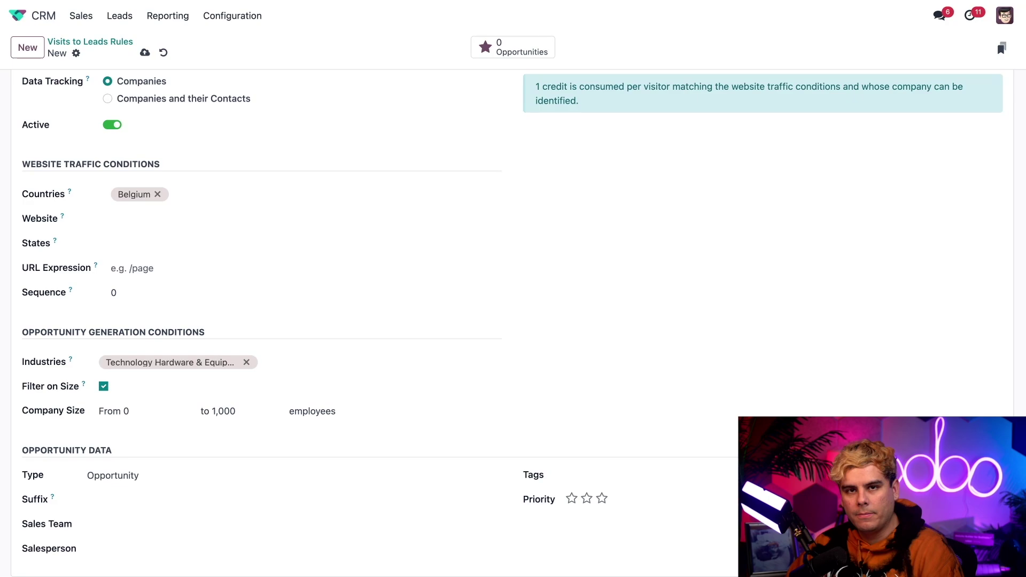
# Turn off the company-size filter and set the rule's Type to Lead
pyautogui.click(104, 386)
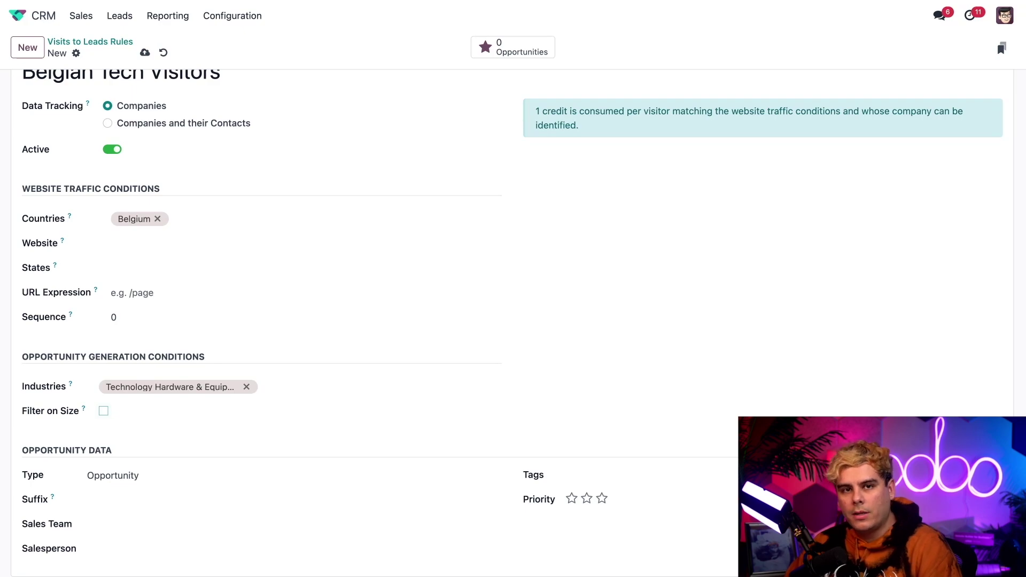
pyautogui.click(154, 479)
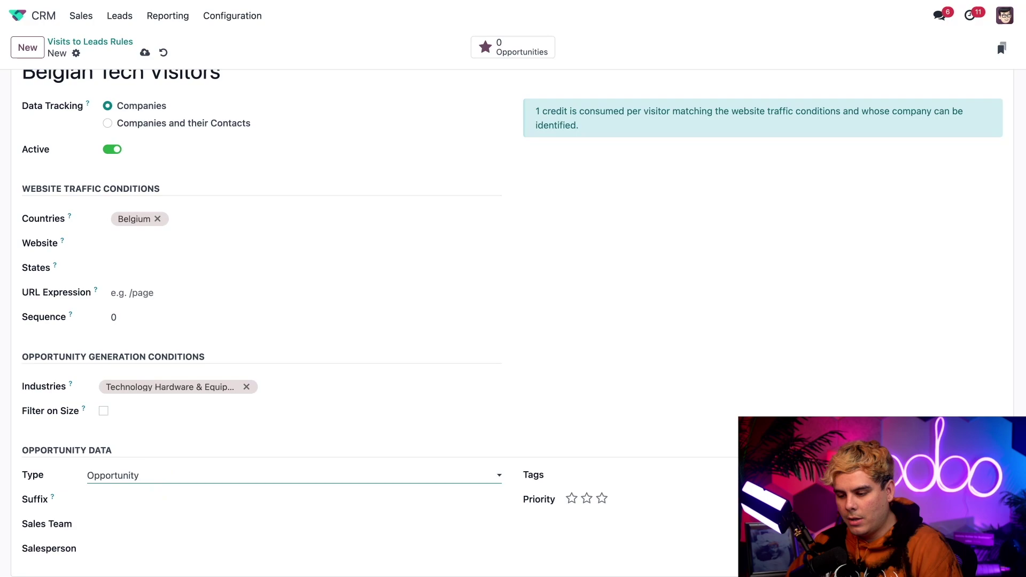
pyautogui.click(172, 474)
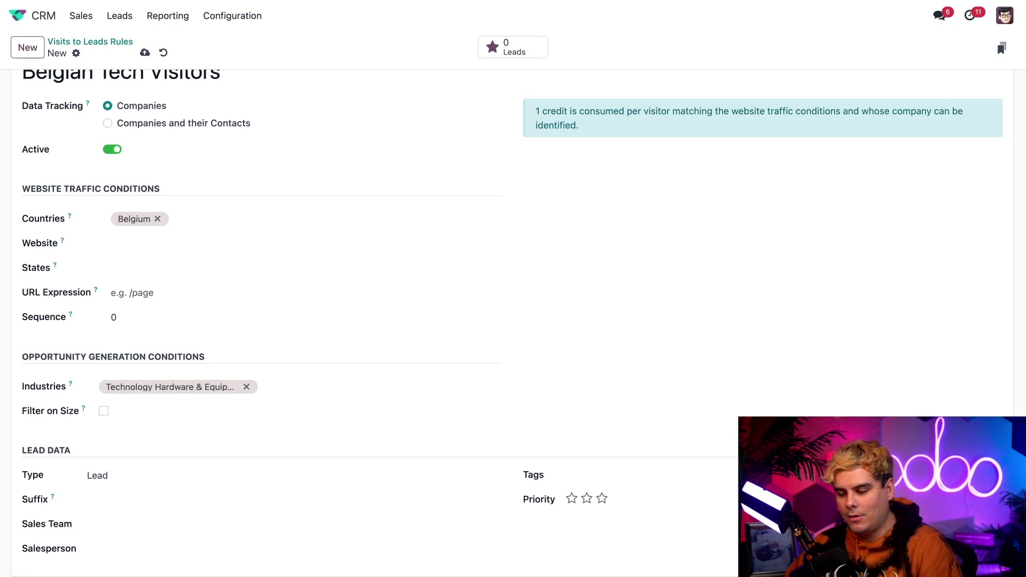
# Assign the generated leads to the European Sales team
pyautogui.click(145, 524)
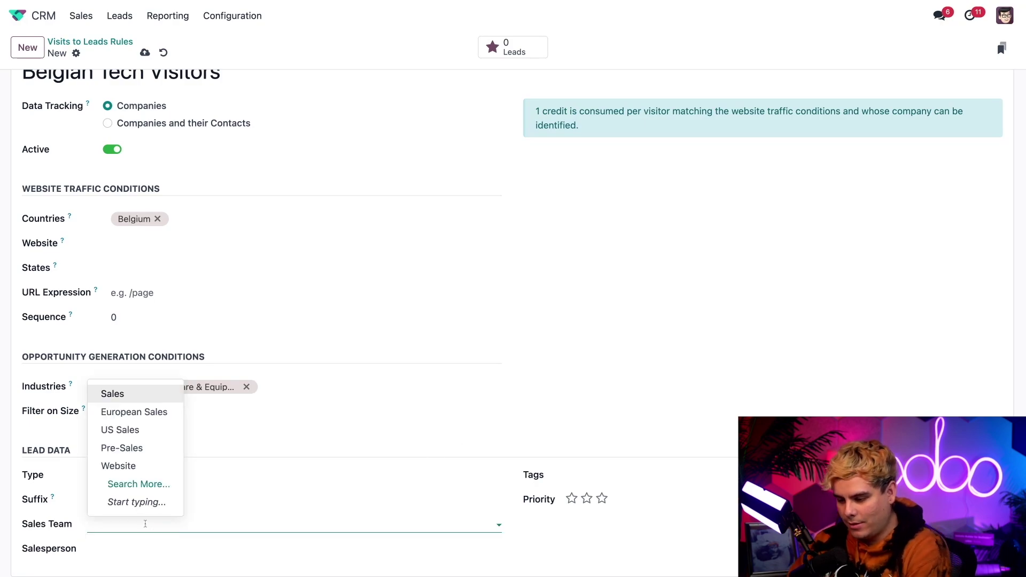
pyautogui.click(140, 412)
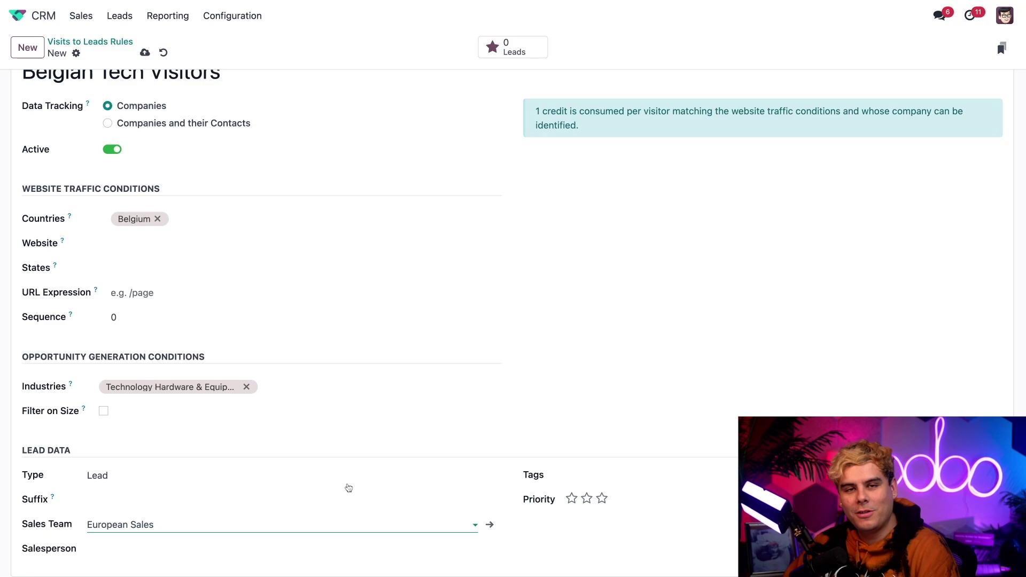
pyautogui.click(661, 438)
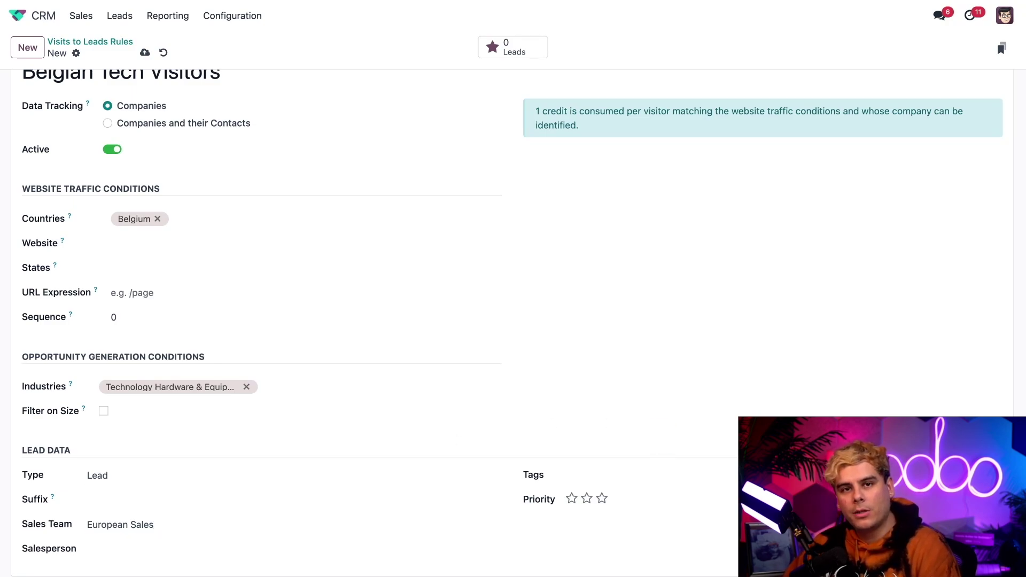